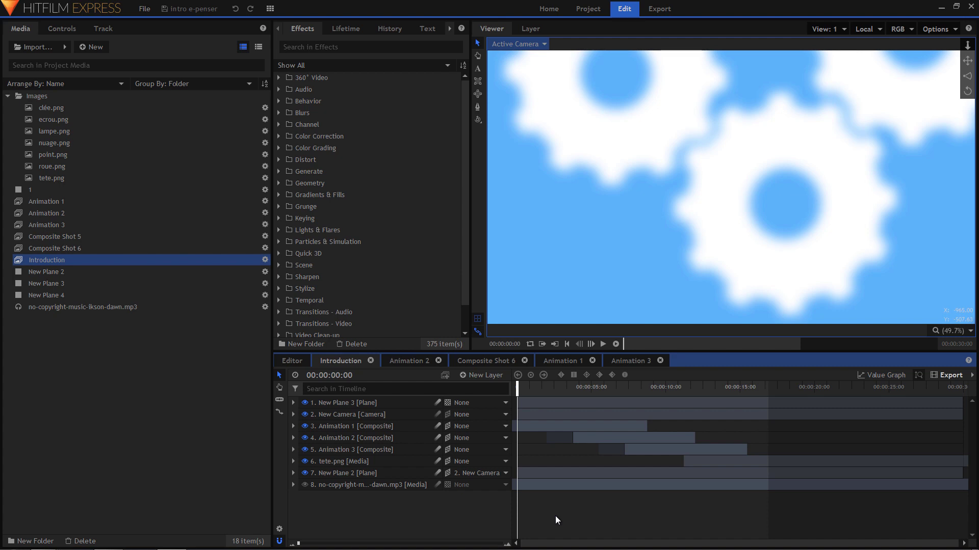
Play the Introduction composite shot and examine its embedded Animation 1, Animation 2 and Animation 3 layers.
key("space")
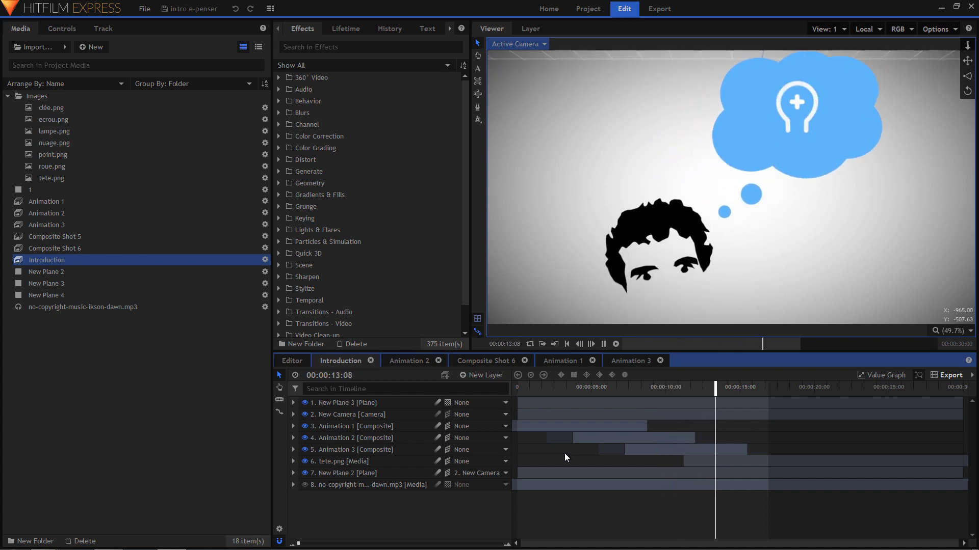
key("space")
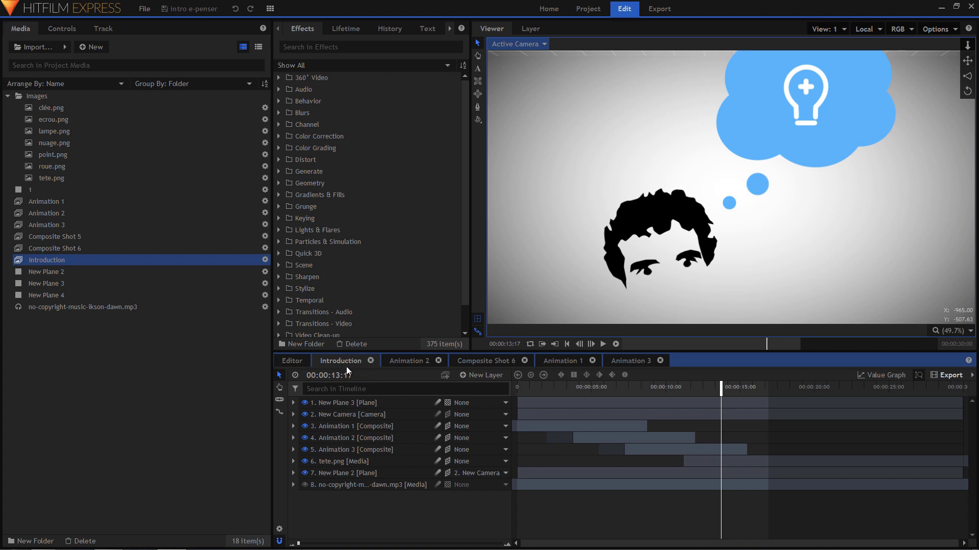
left_click(45, 260)
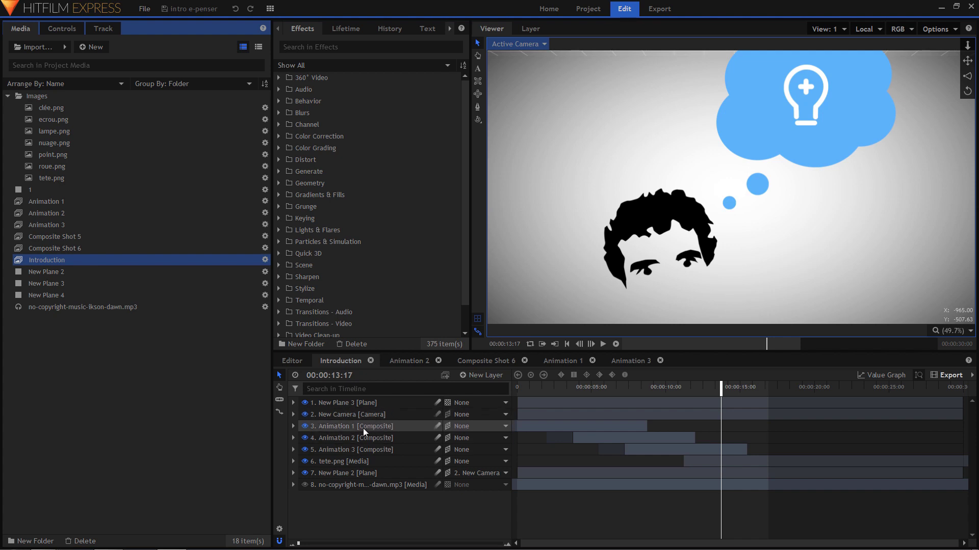
left_click(381, 425)
left_click(377, 437)
left_click(375, 448)
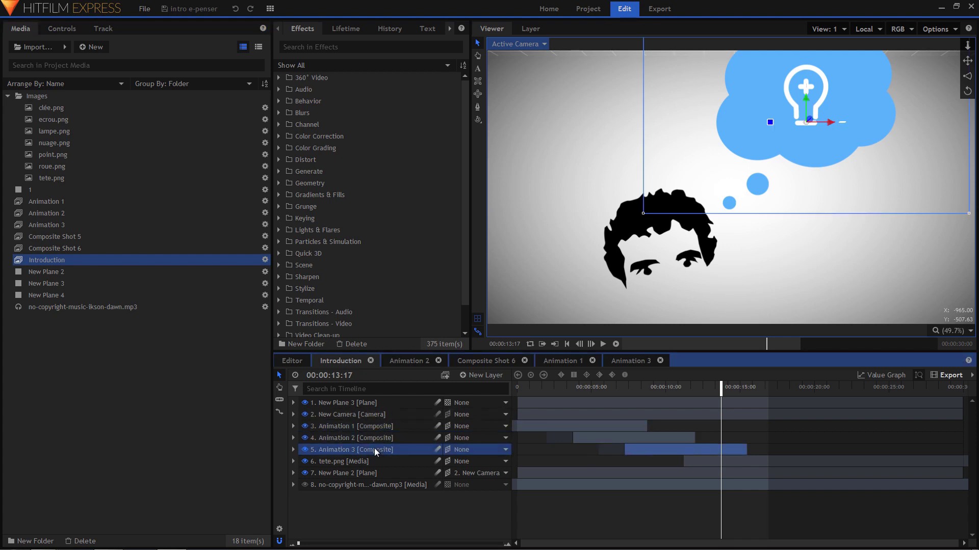
left_click(371, 427)
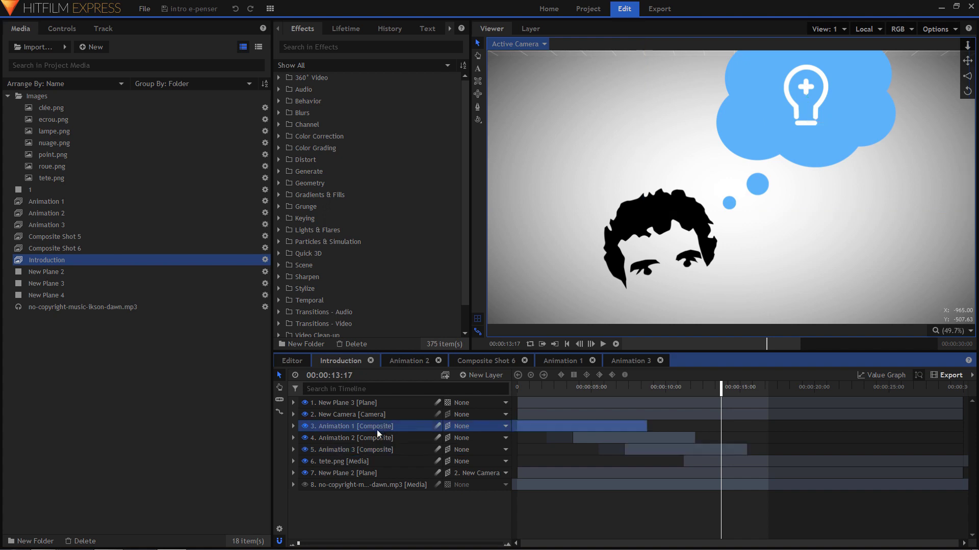
left_click(377, 437)
left_click(374, 448)
View the Animation 2 composite shot, locate the three animation shots in the project media, and scrub to 00:00:05:18.
left_click(415, 361)
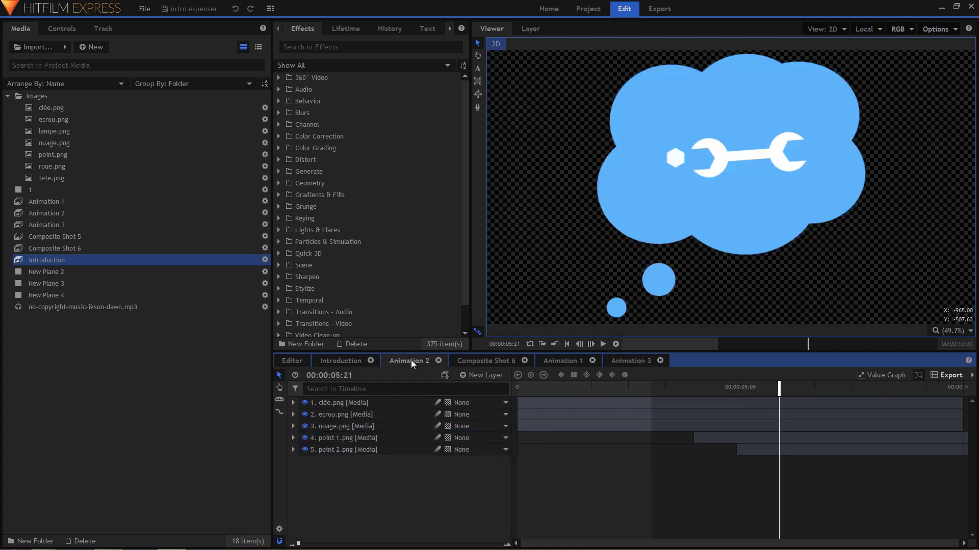
left_click(53, 201)
left_click(52, 214)
left_click(54, 225)
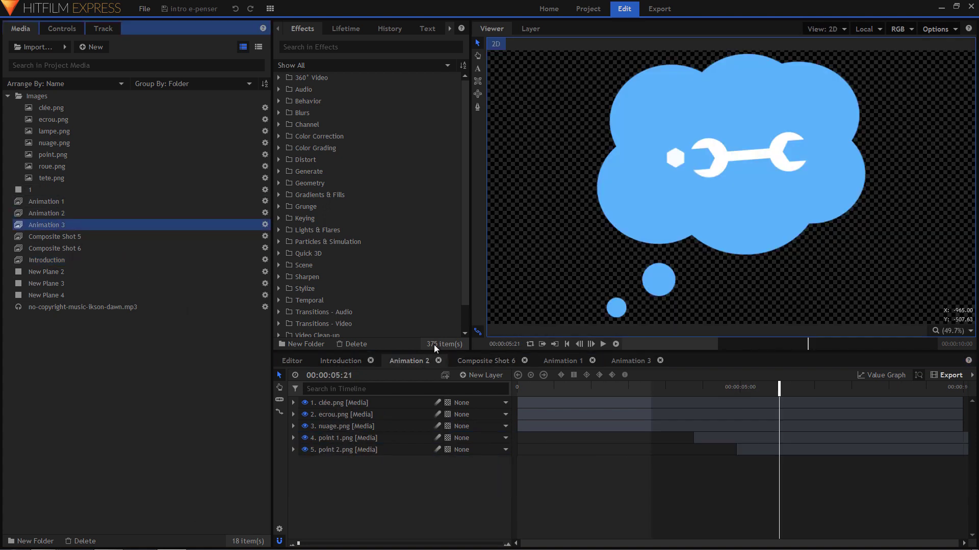
left_click(411, 360)
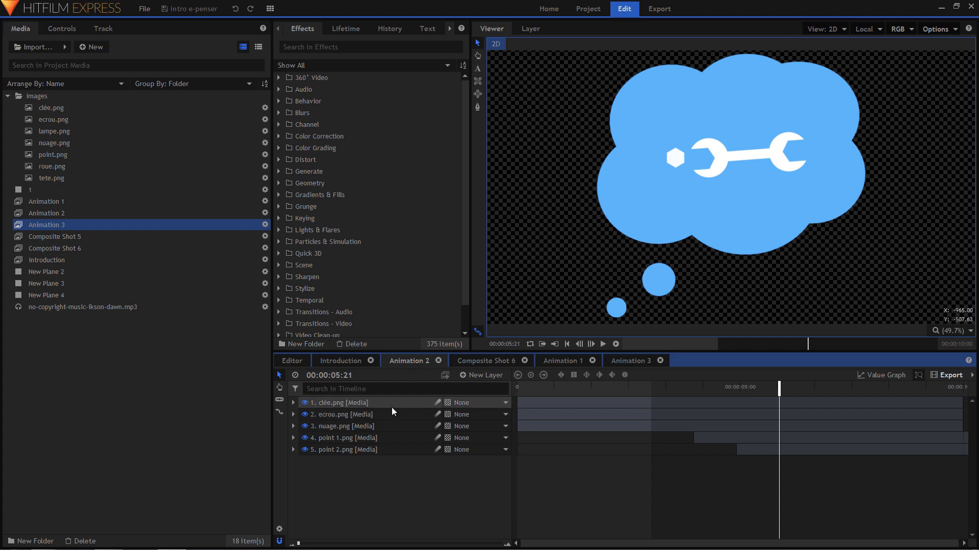
left_click_drag(638, 391, 773, 373)
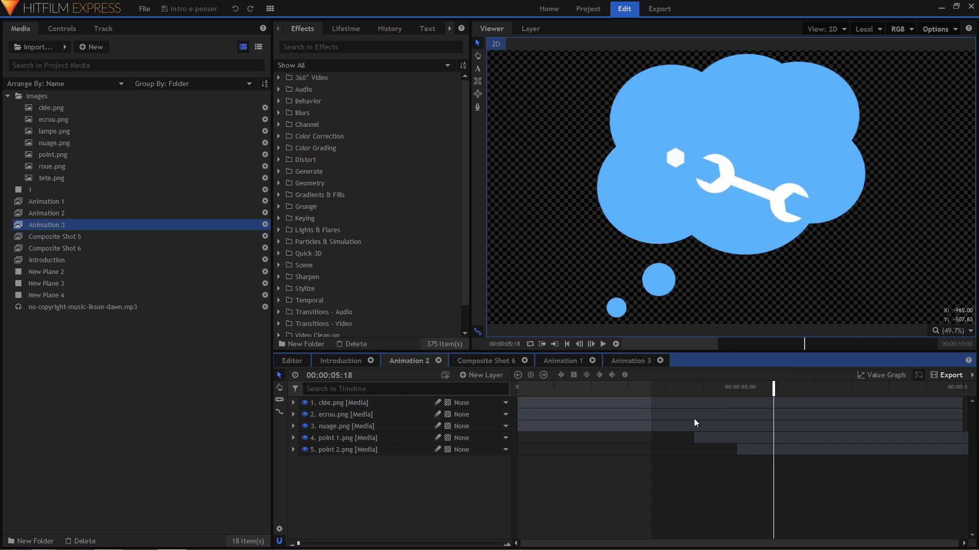
Return to the Introduction composite shot and review which animation shots are embedded in it.
left_click(339, 361)
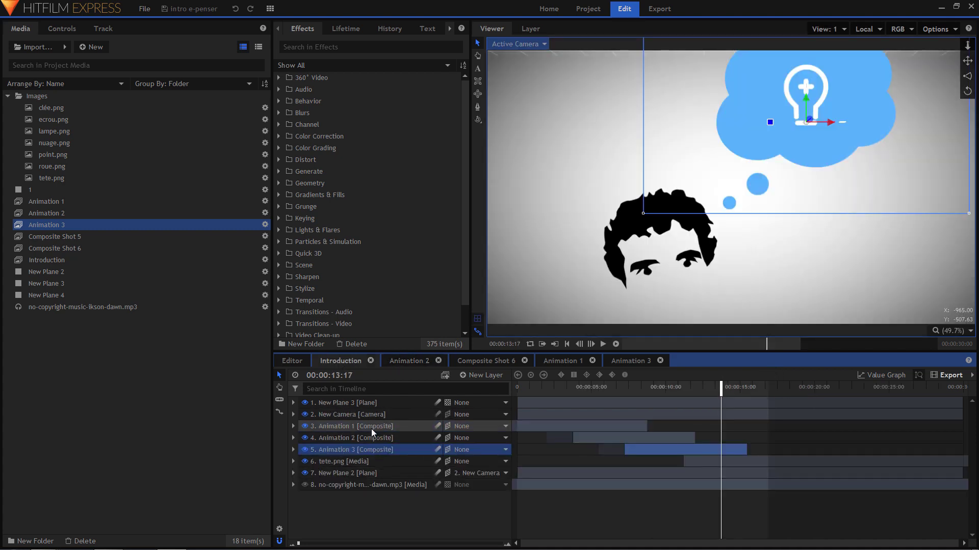
left_click(371, 429)
left_click(371, 434)
left_click(370, 446)
left_click(374, 428)
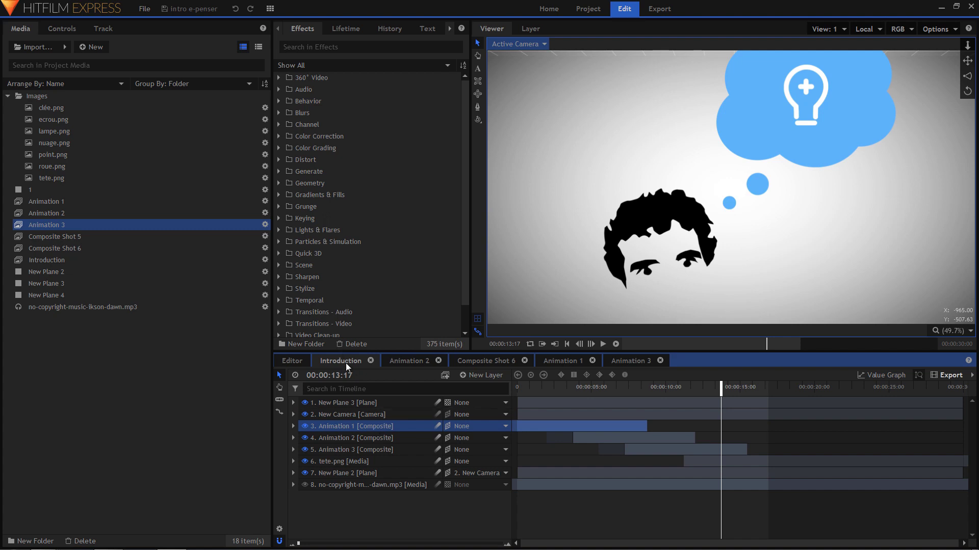
Try to save the Introduction composite shot as a separate file.
left_click(50, 258)
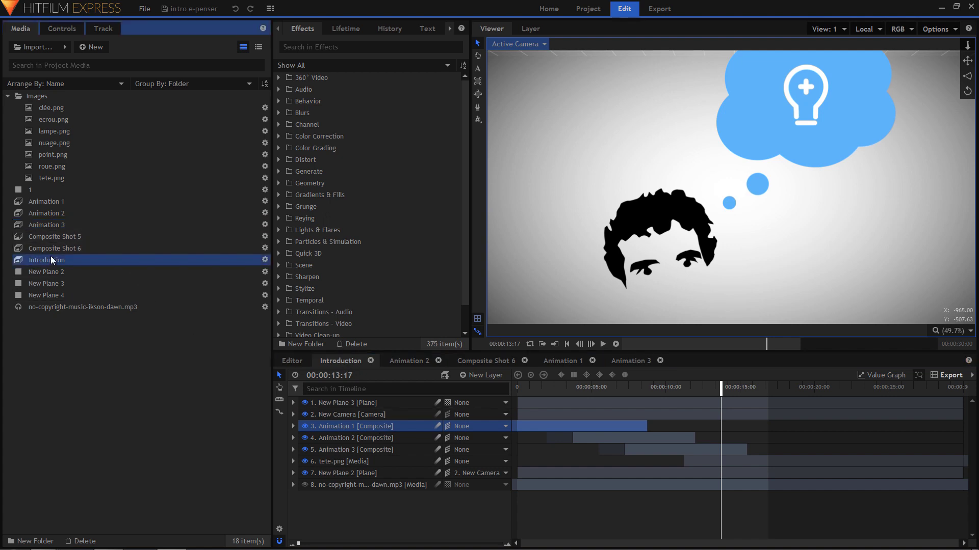
right_click(51, 259)
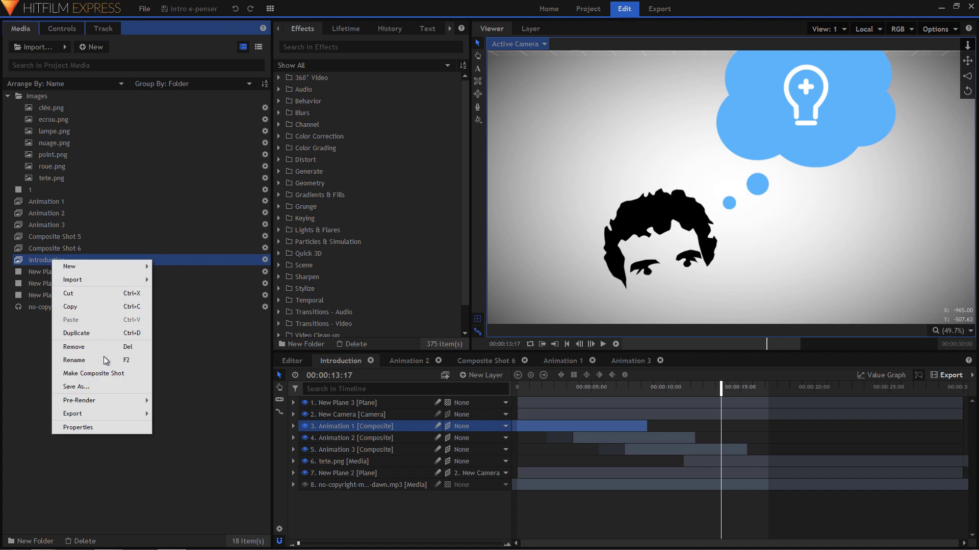
left_click(84, 388)
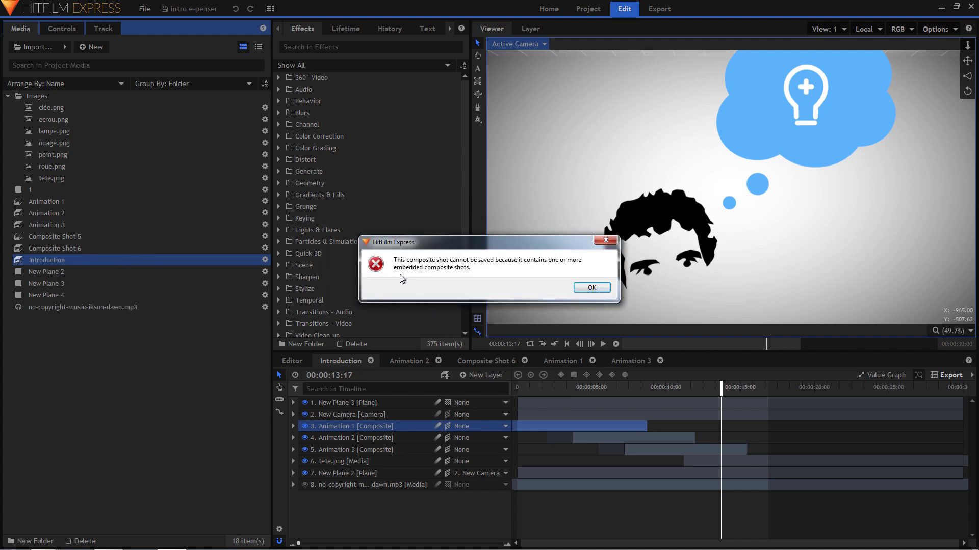
left_click(592, 288)
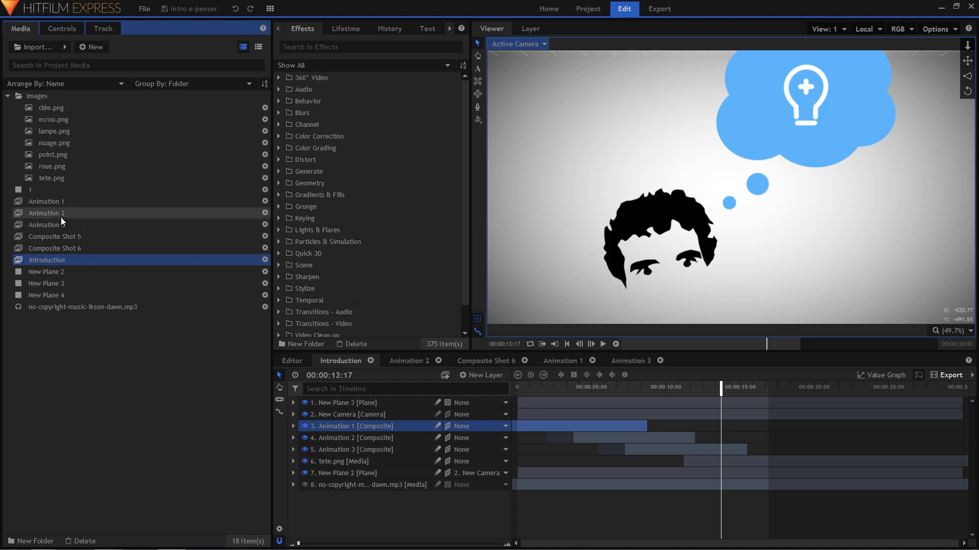
left_click(51, 203)
right_click(50, 205)
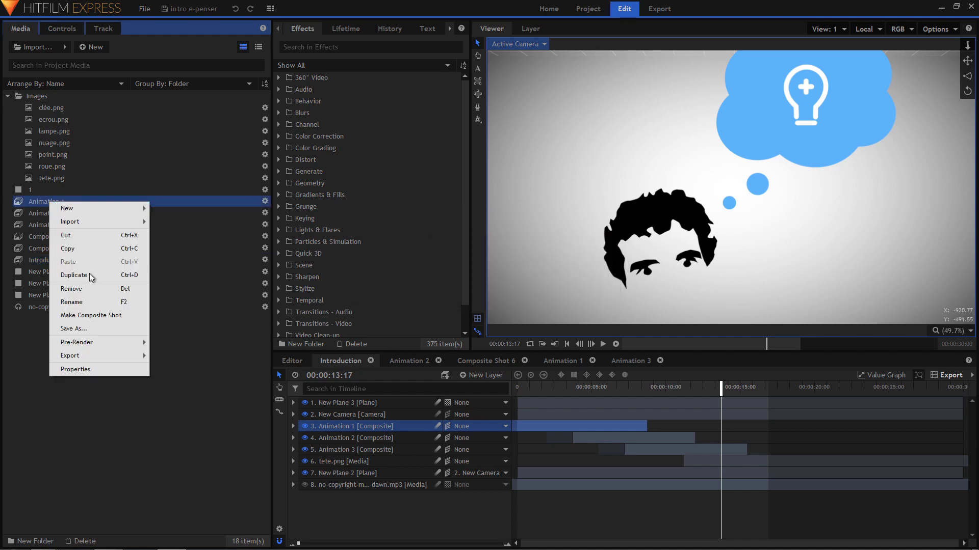
left_click(93, 329)
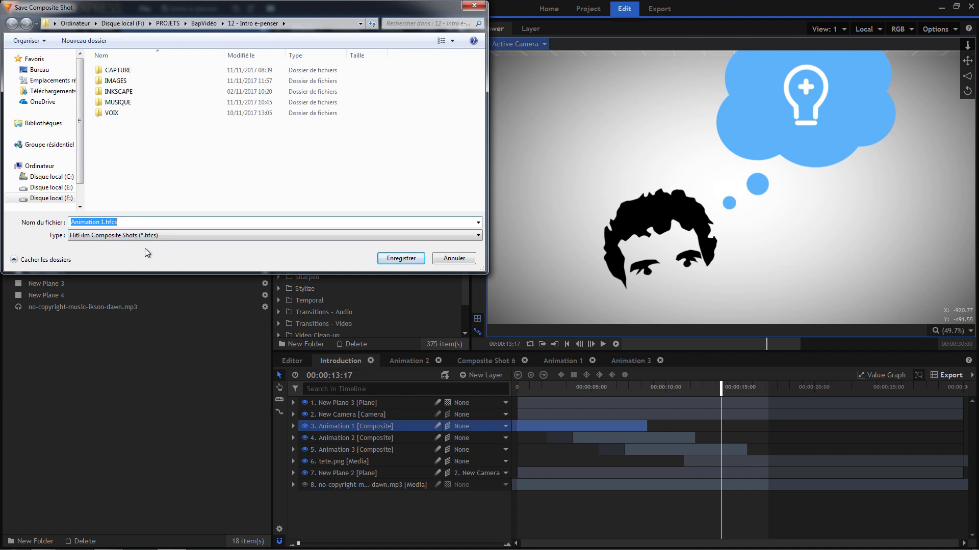
left_click(458, 259)
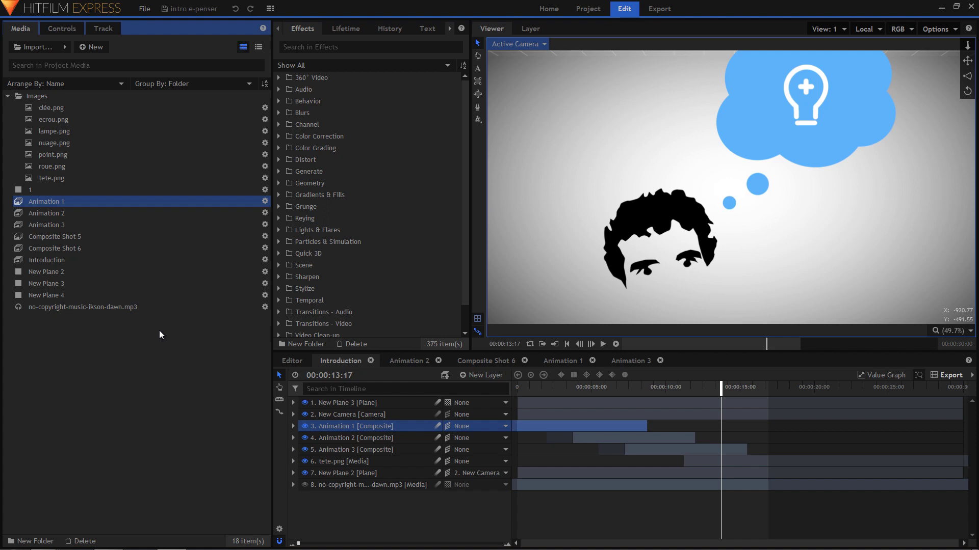
Create a new project and choose intro e-penser.hfp as the source for a composite shot import.
left_click(143, 9)
left_click(173, 30)
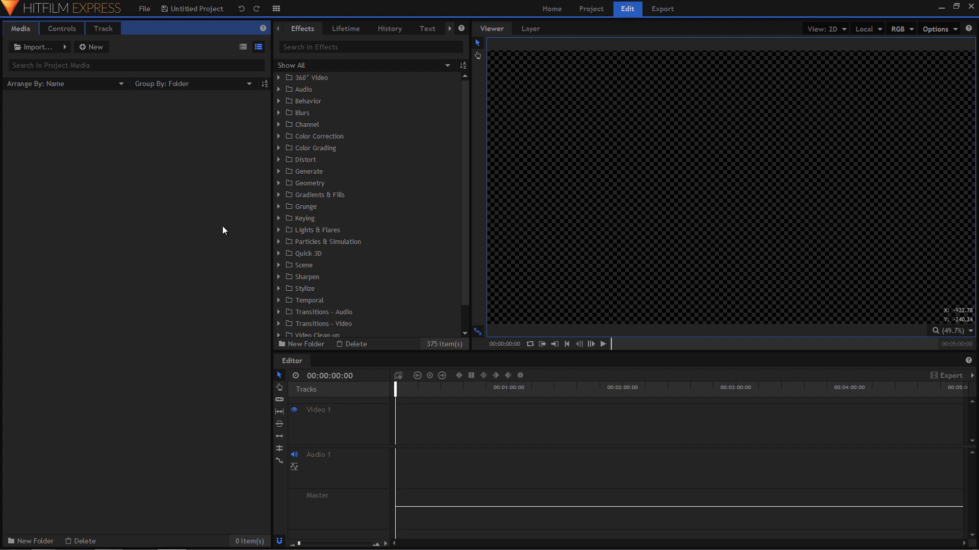
left_click(64, 50)
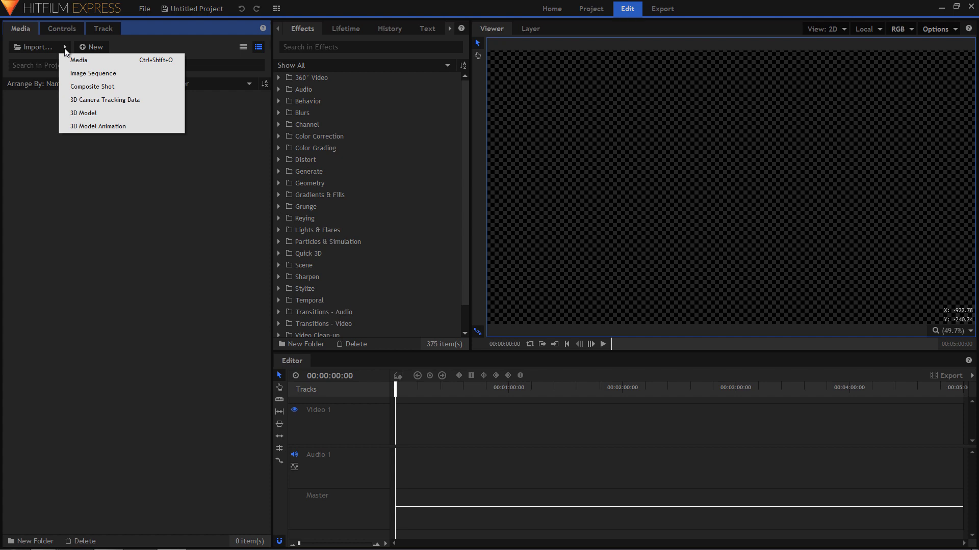
left_click(95, 88)
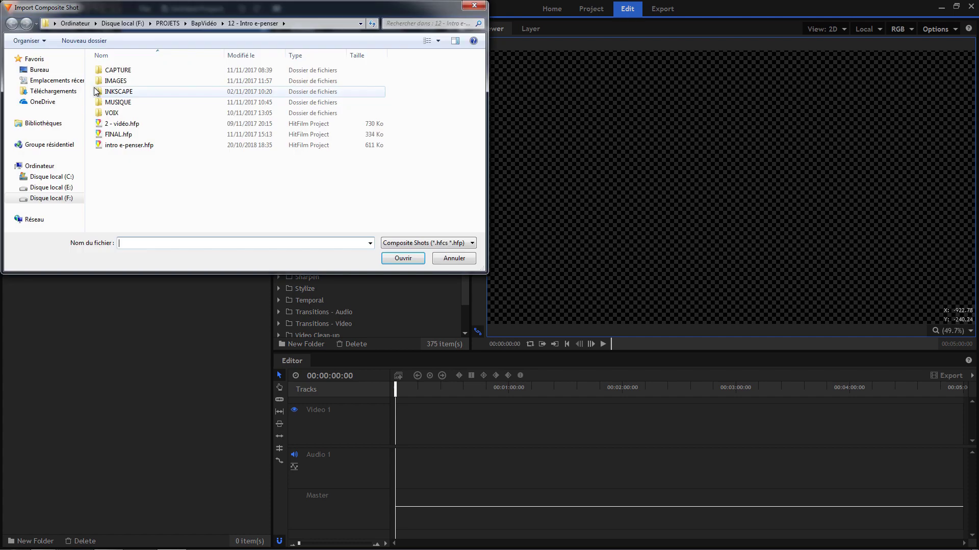
left_click(134, 148)
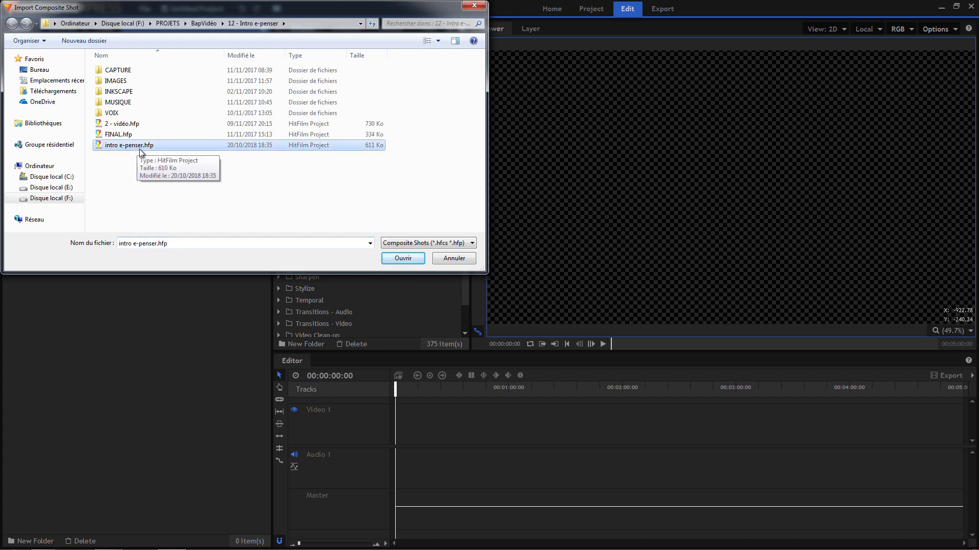
left_click(400, 259)
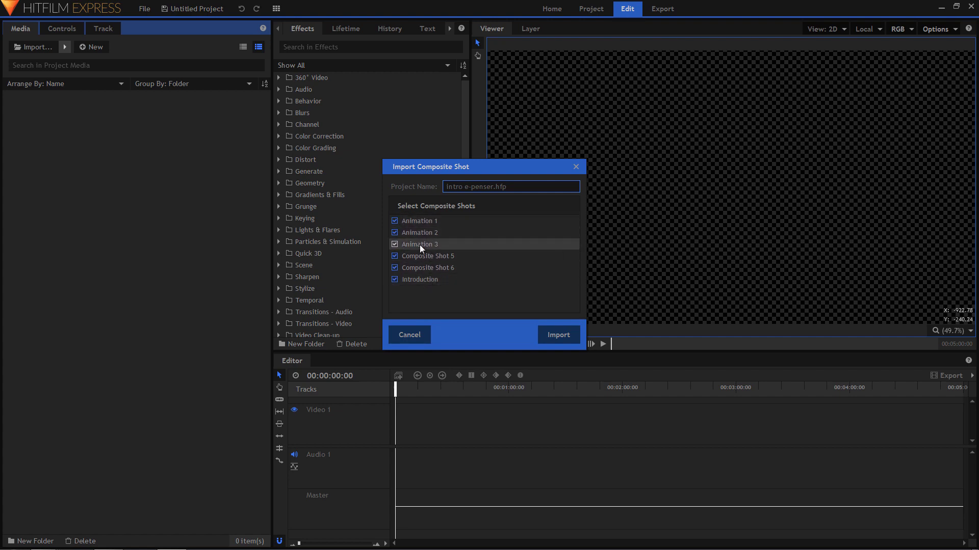
Import Animation 1, Animation 2, Animation 3 and Introduction, excluding Composite Shot 5 and Composite Shot 6.
left_click(395, 267)
left_click(395, 256)
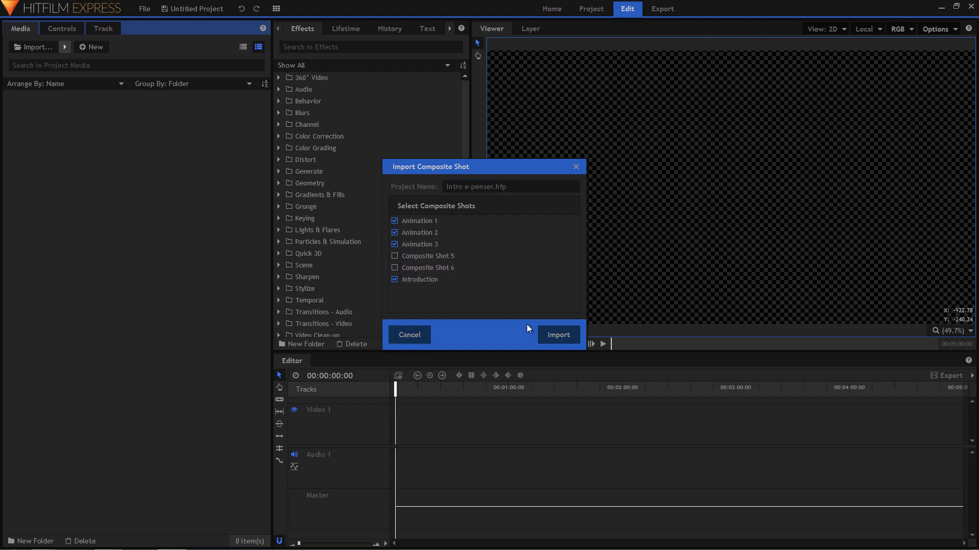
left_click(556, 335)
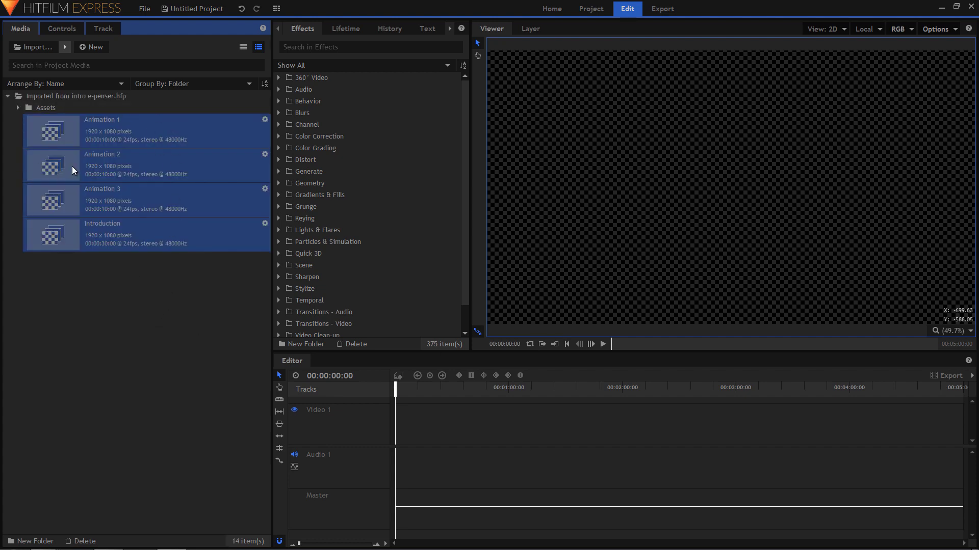
left_click(98, 291)
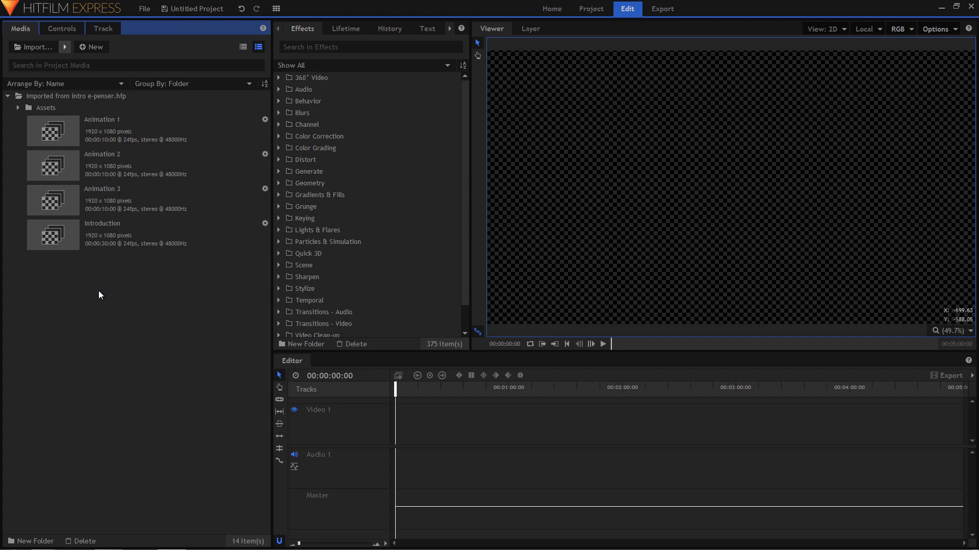
Place the imported Introduction composite shot at the start of the editor timeline and play it back.
left_click(100, 239)
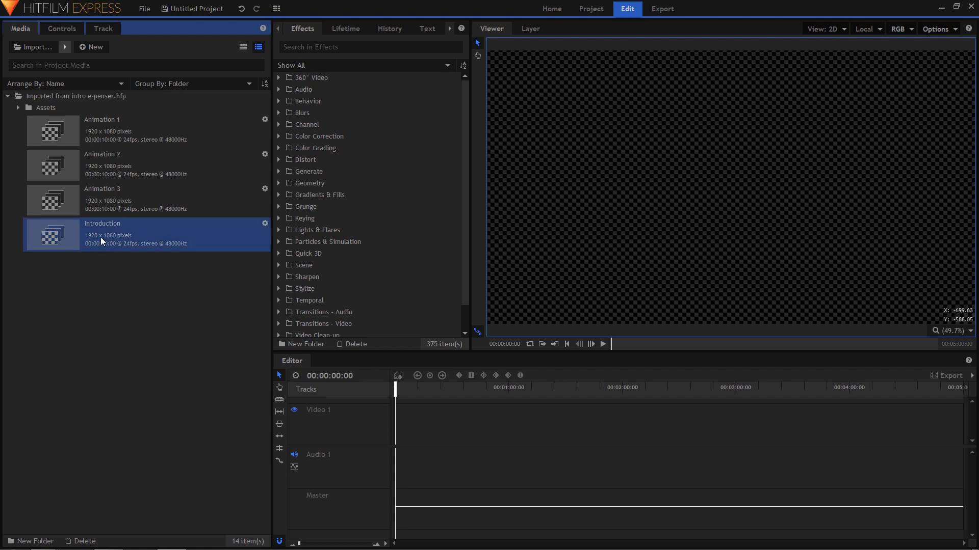
left_click_drag(101, 237, 408, 410)
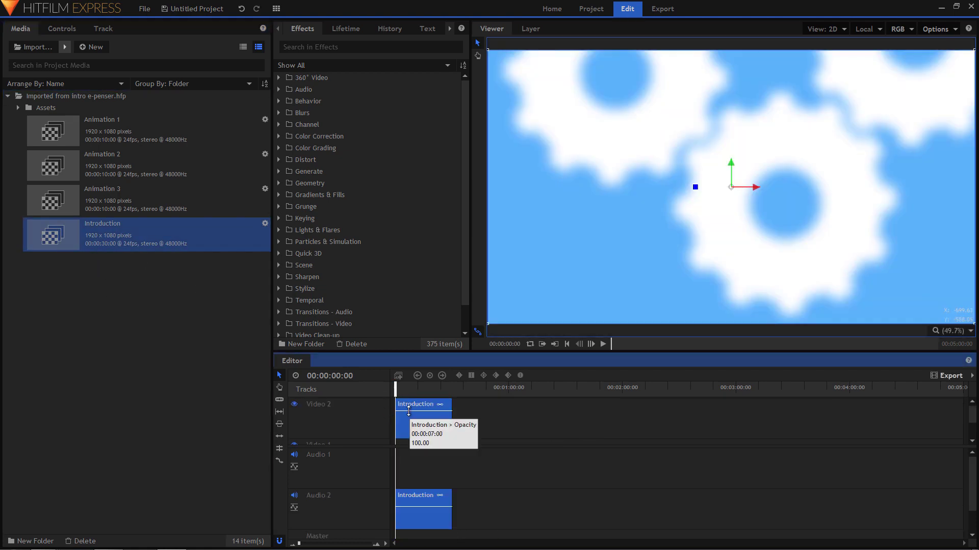
key("space")
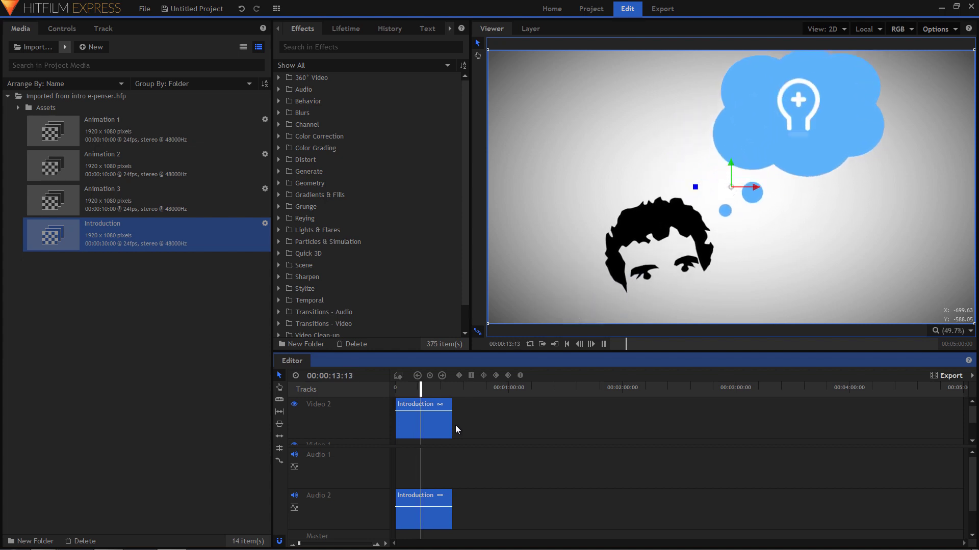
key("space")
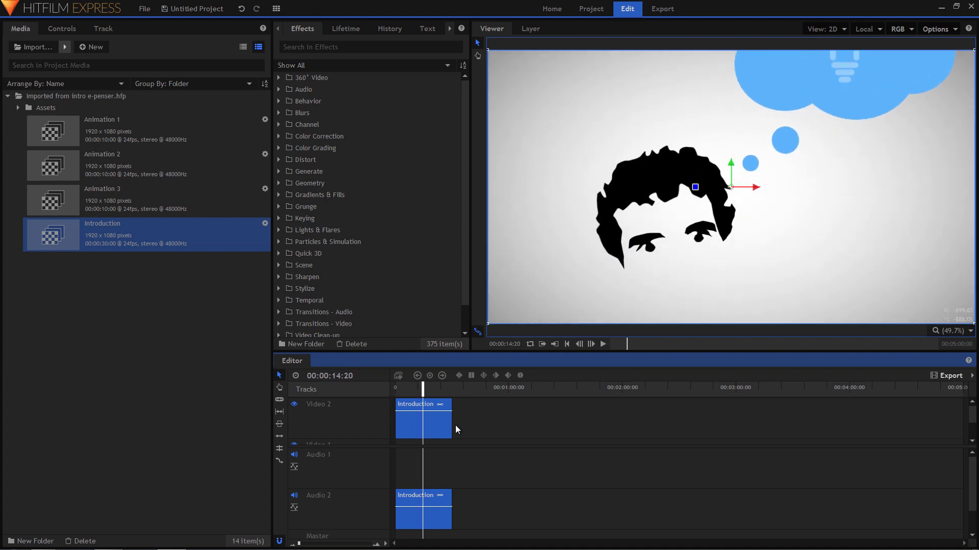